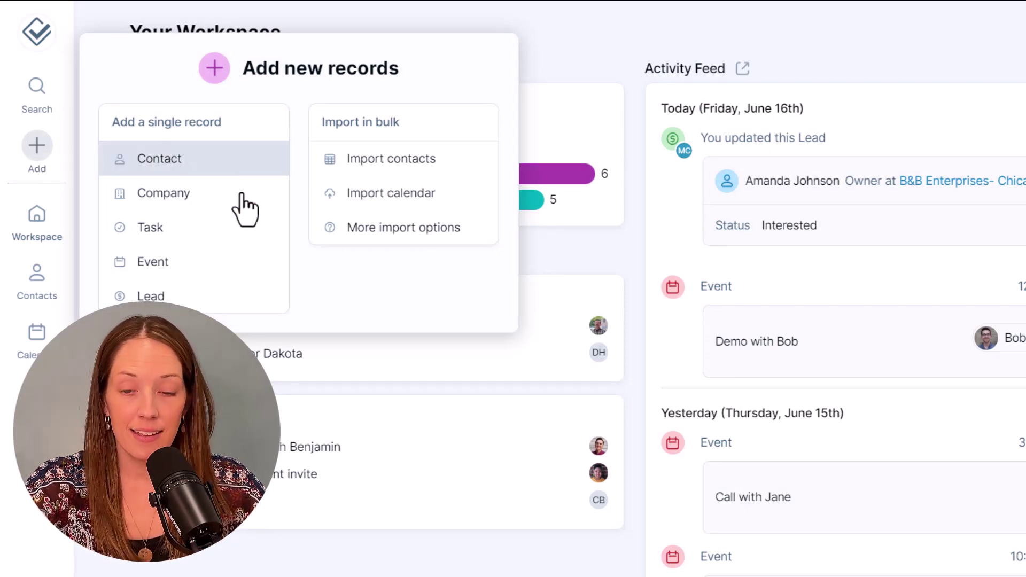
Step: Start a new task due June 20, 2023 on the High Priority! calendar
click(243, 228)
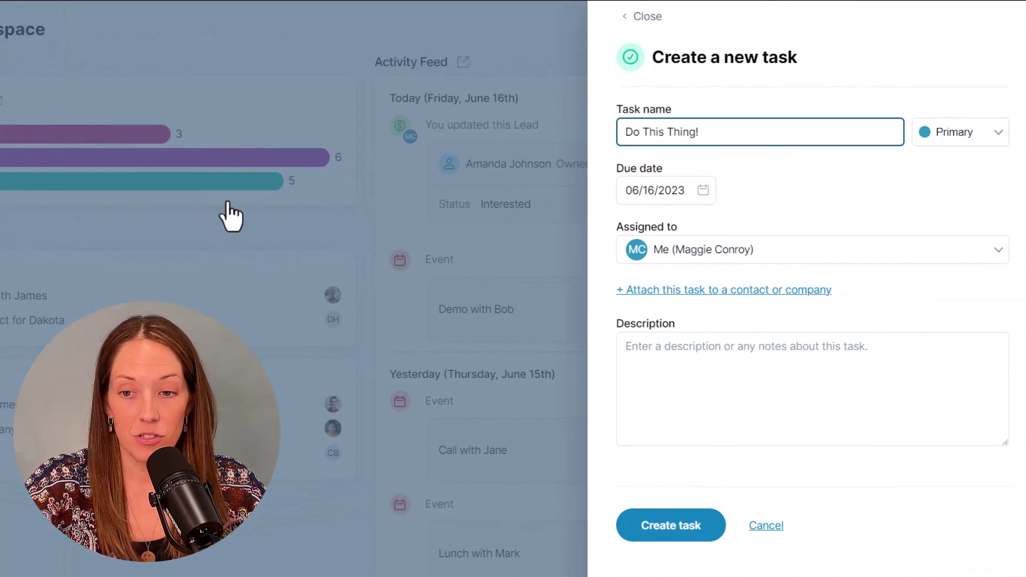
click(696, 196)
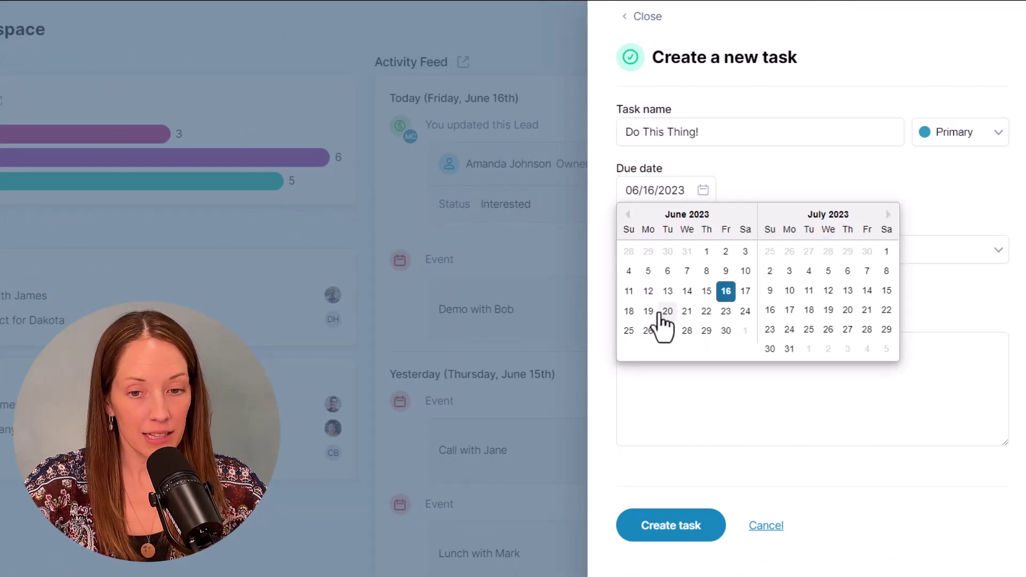
click(664, 313)
click(995, 140)
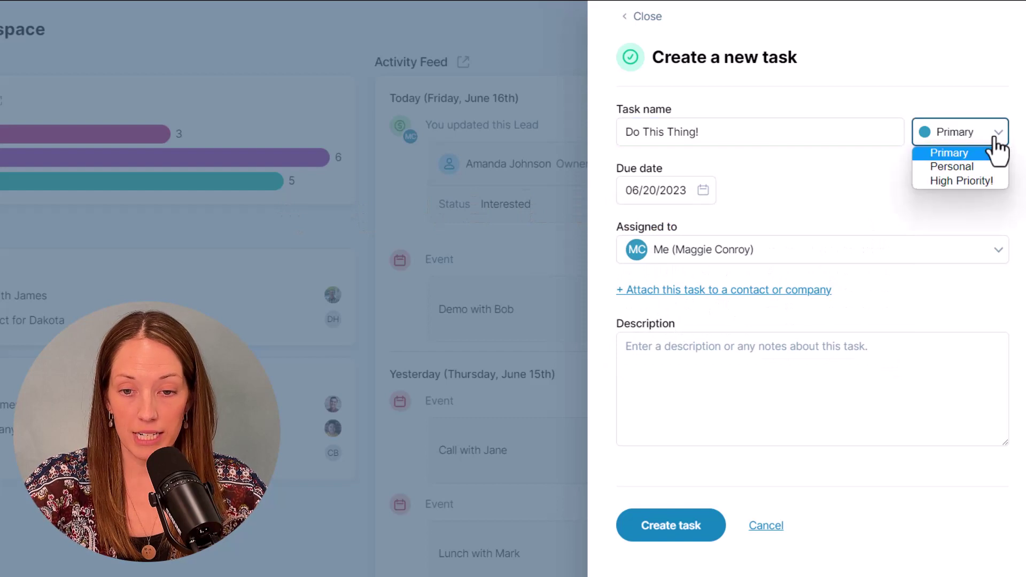
click(997, 184)
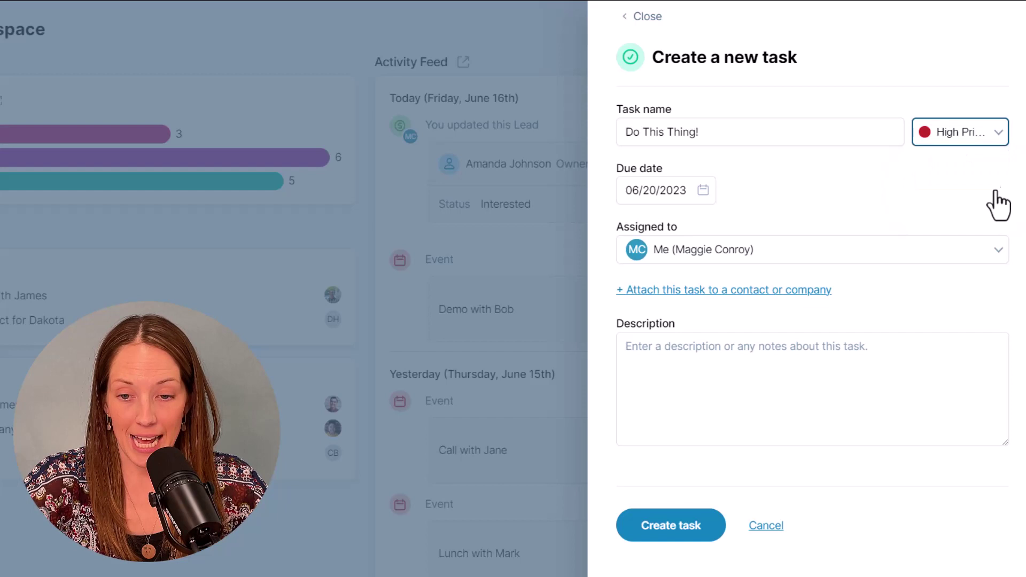
Step: Attach the task to a contact found by name search, then create the task
drag(882, 289, 615, 293)
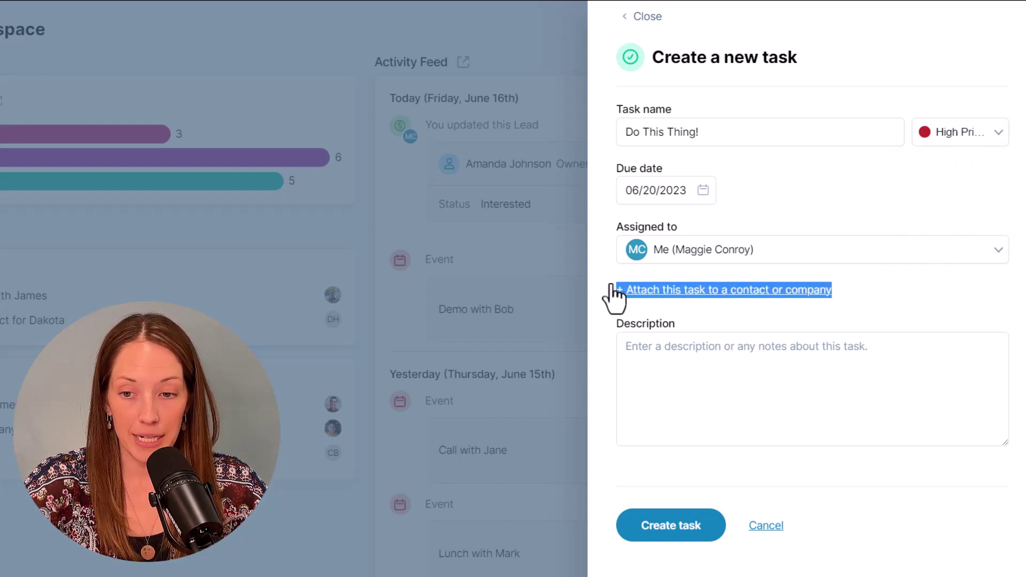
click(699, 296)
text(fanning)
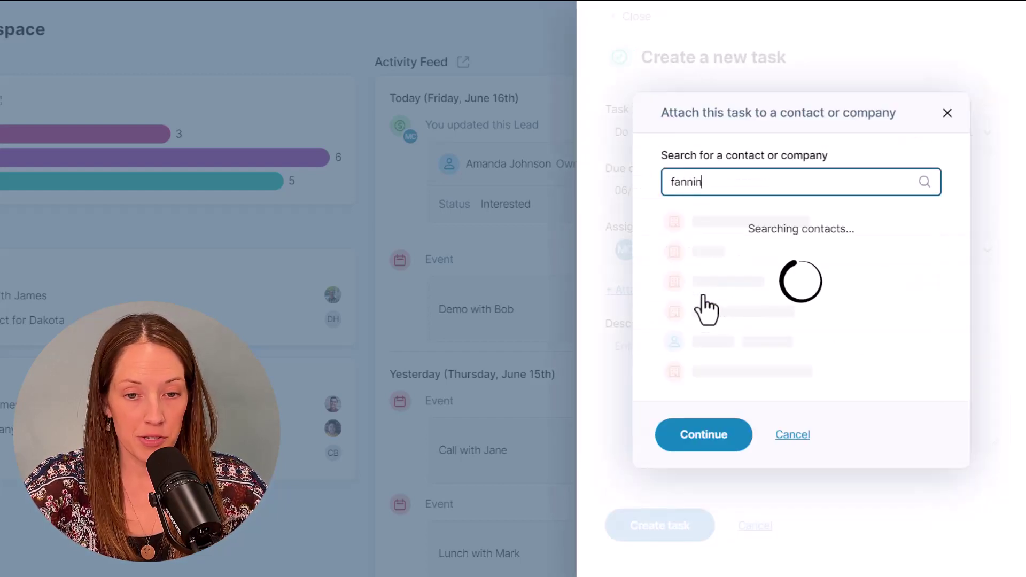
click(719, 234)
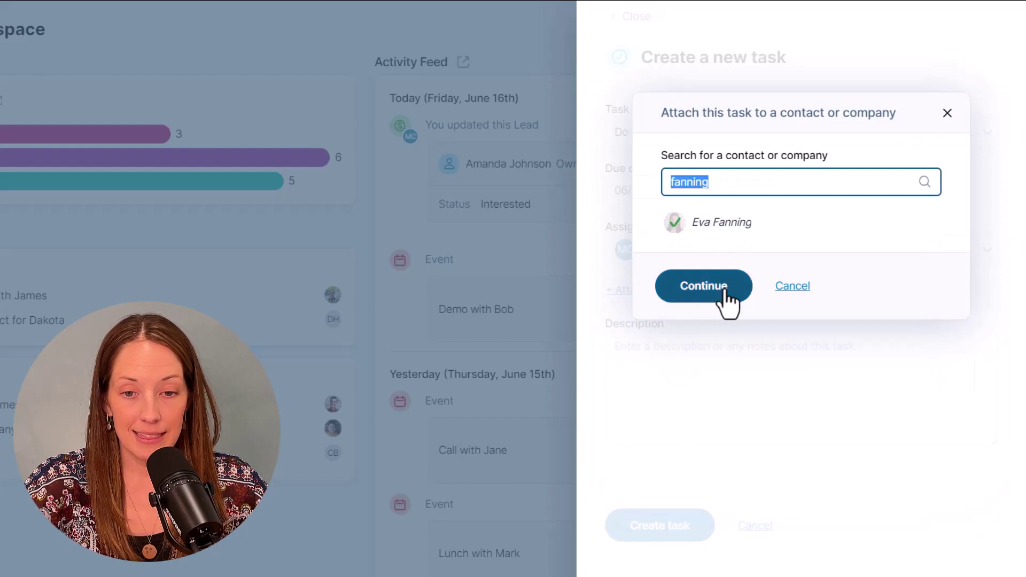
click(726, 286)
click(717, 555)
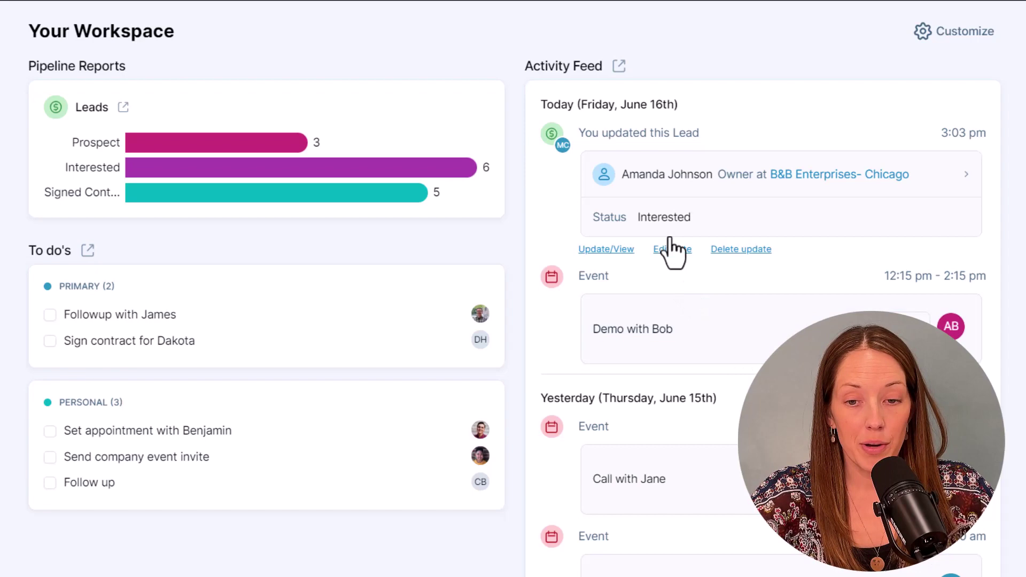
Step: Open the contact from the Activity Feed and go to its Interested lead
click(660, 190)
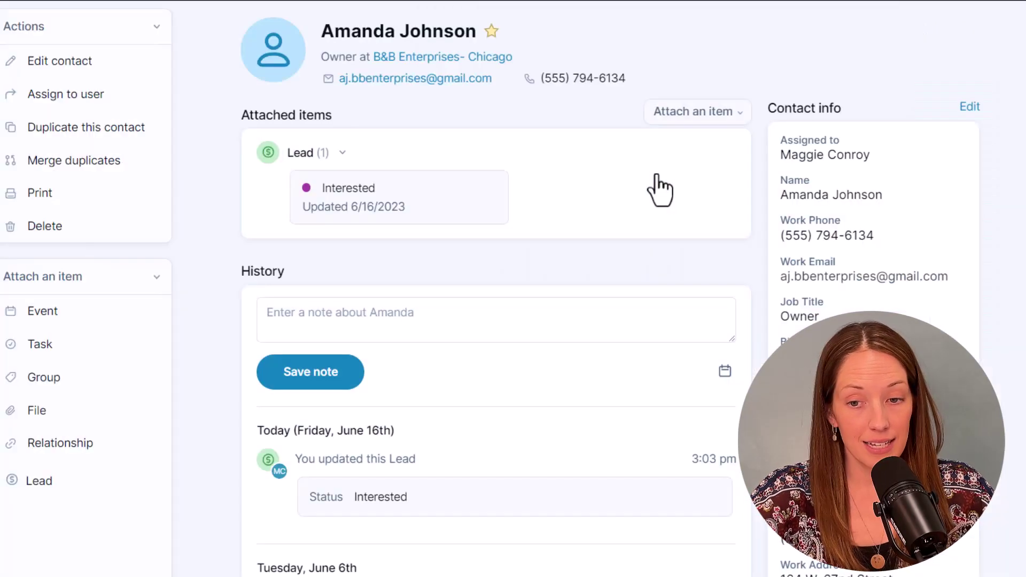
click(663, 117)
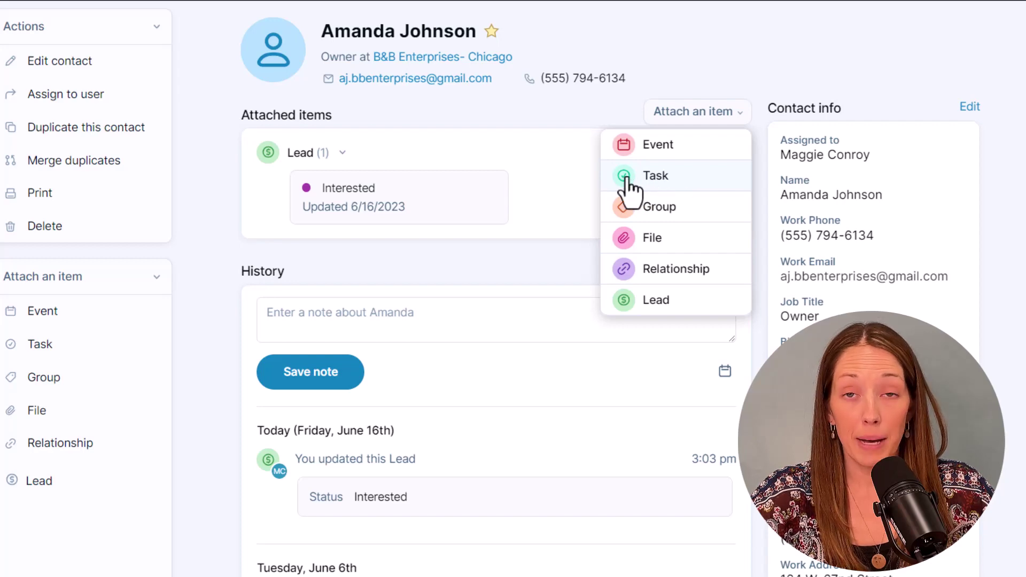
click(374, 211)
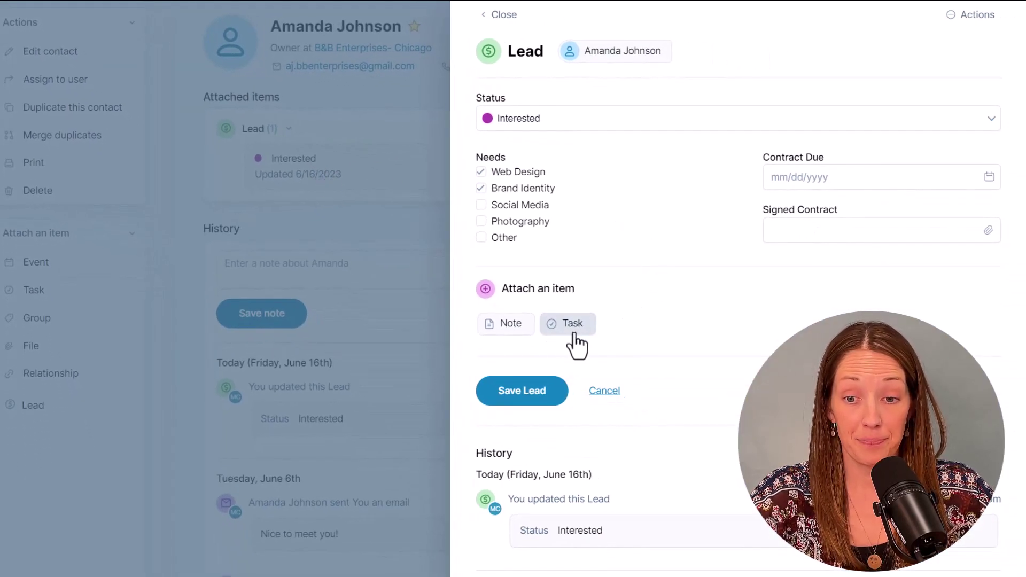
Step: Add a task to the lead and assign it to another team member
click(574, 334)
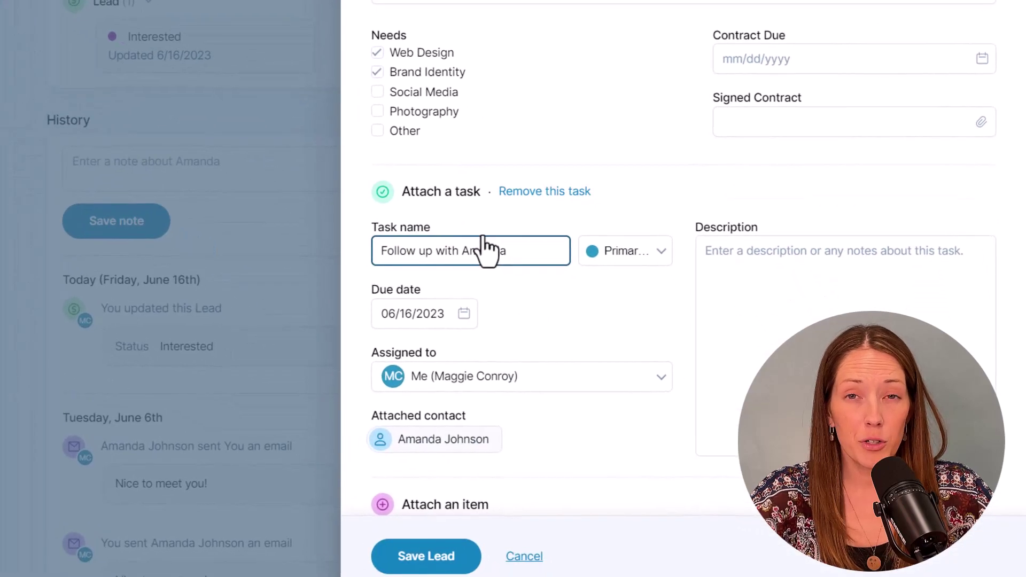
scroll(486, 249, down, 3)
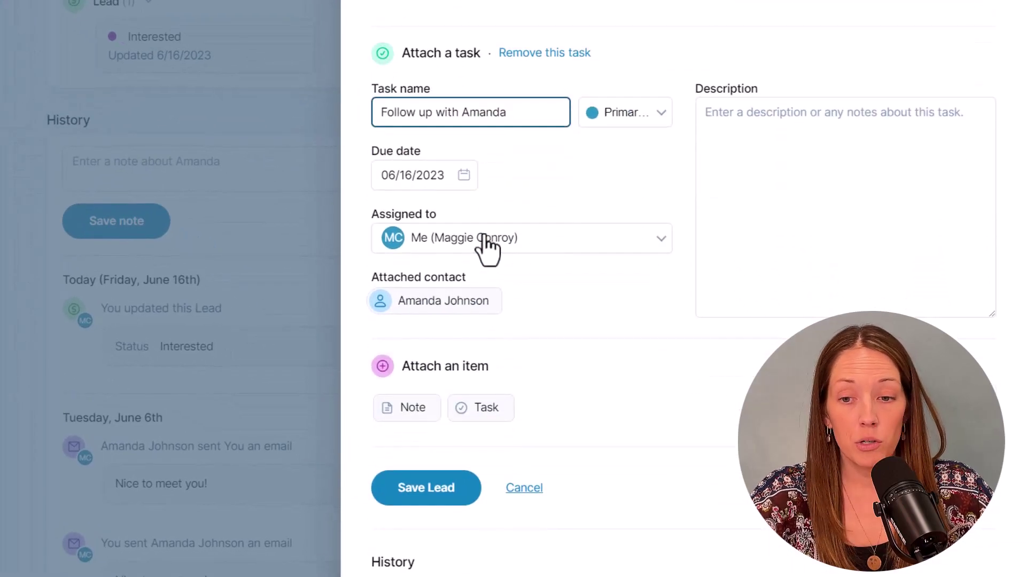
click(484, 237)
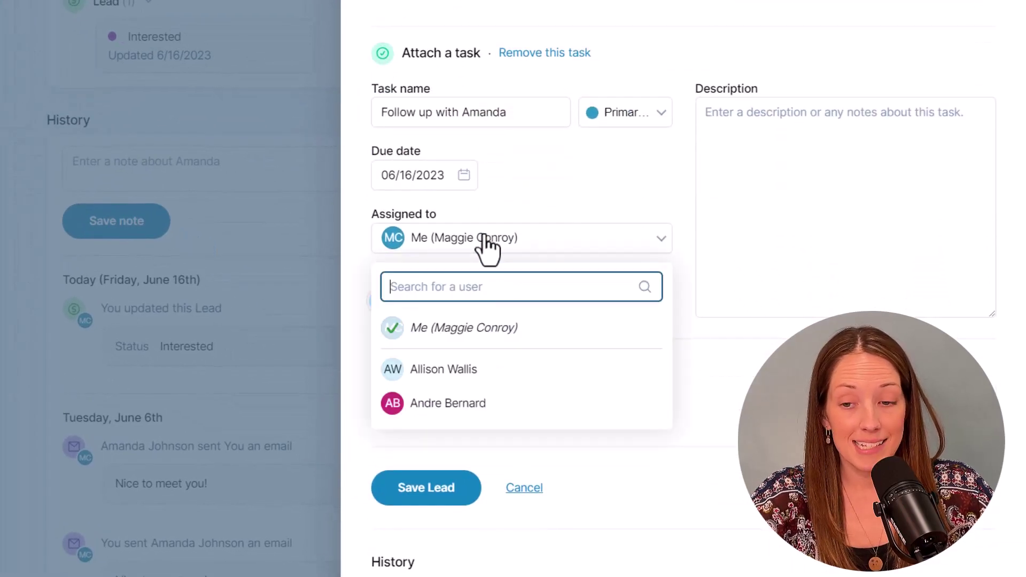
click(501, 410)
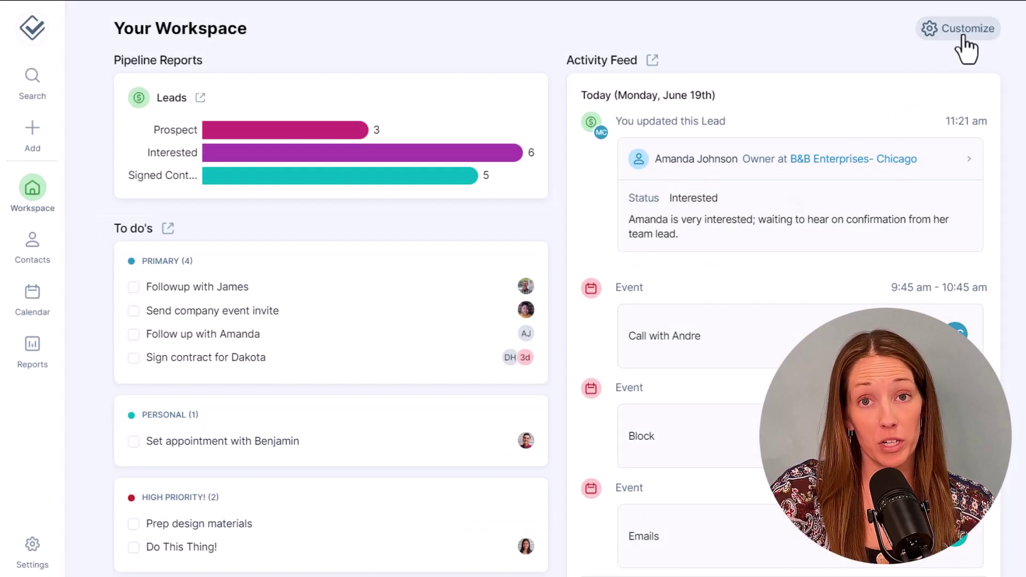
Step: Uncheck Personal in the To do's widget settings, save, and finish customizing the workspace
click(964, 37)
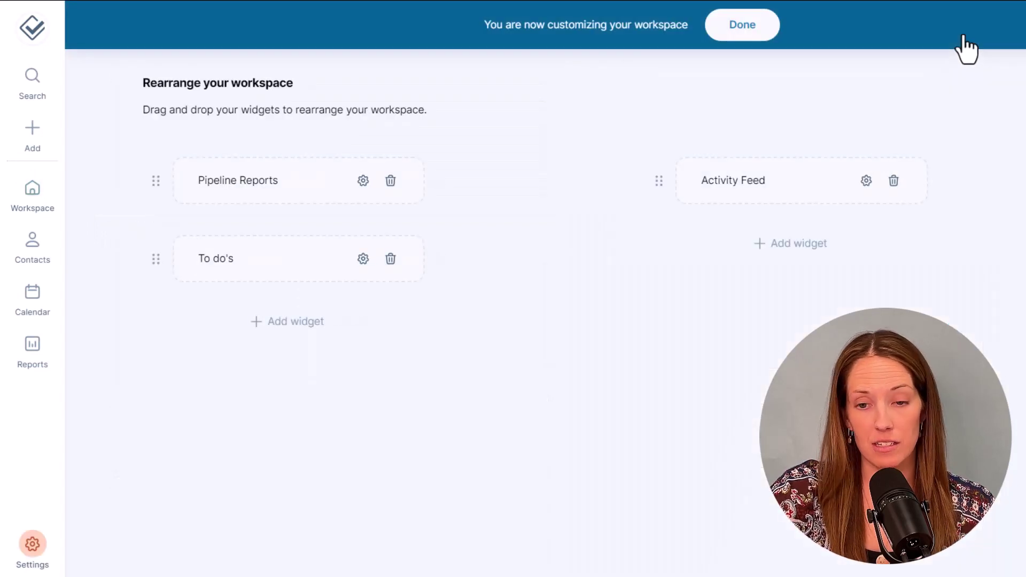
click(363, 260)
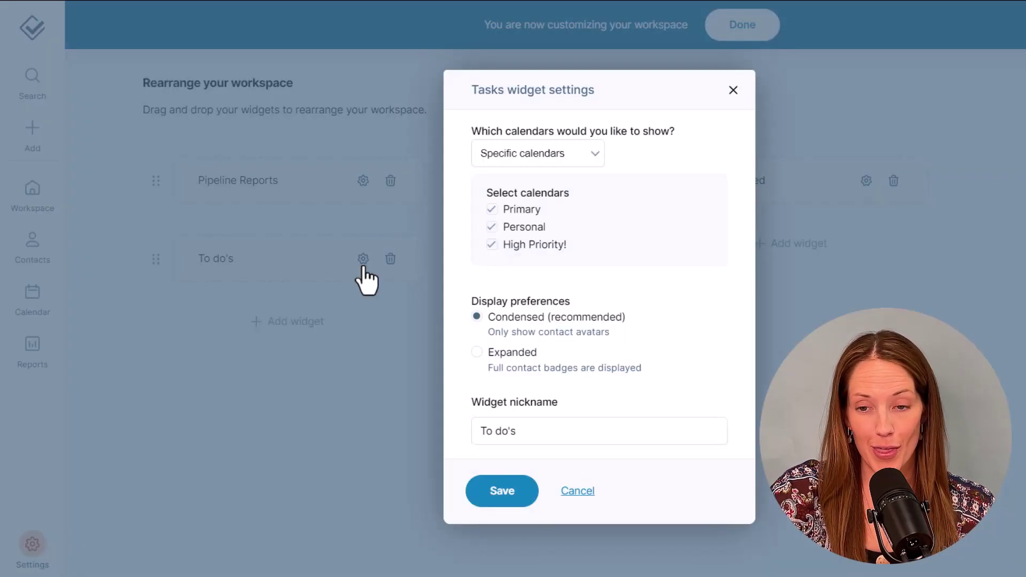
click(489, 228)
click(499, 489)
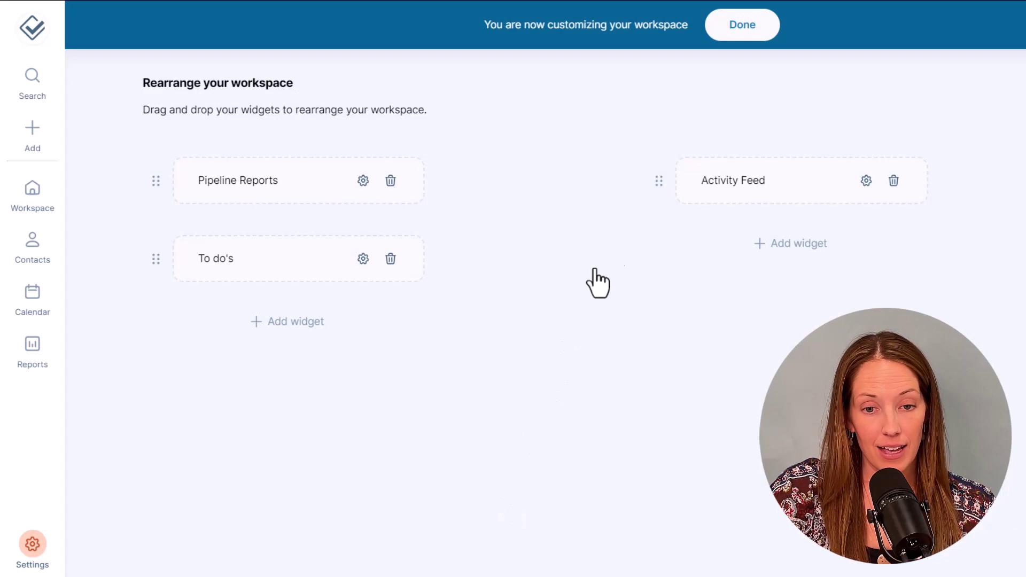
click(719, 33)
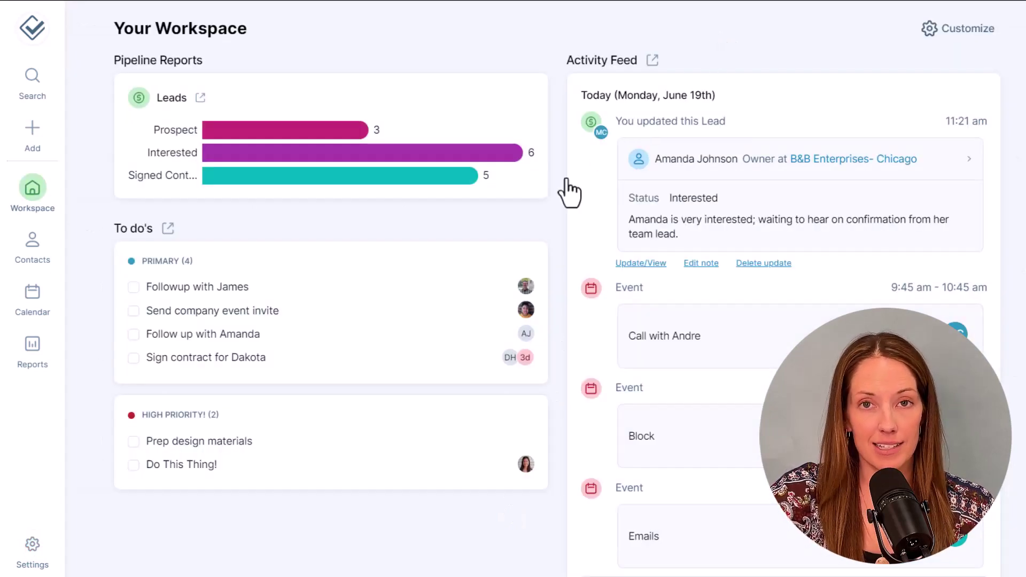
Step: Open the contact from the To do's list and tick its follow-up task as complete
click(525, 334)
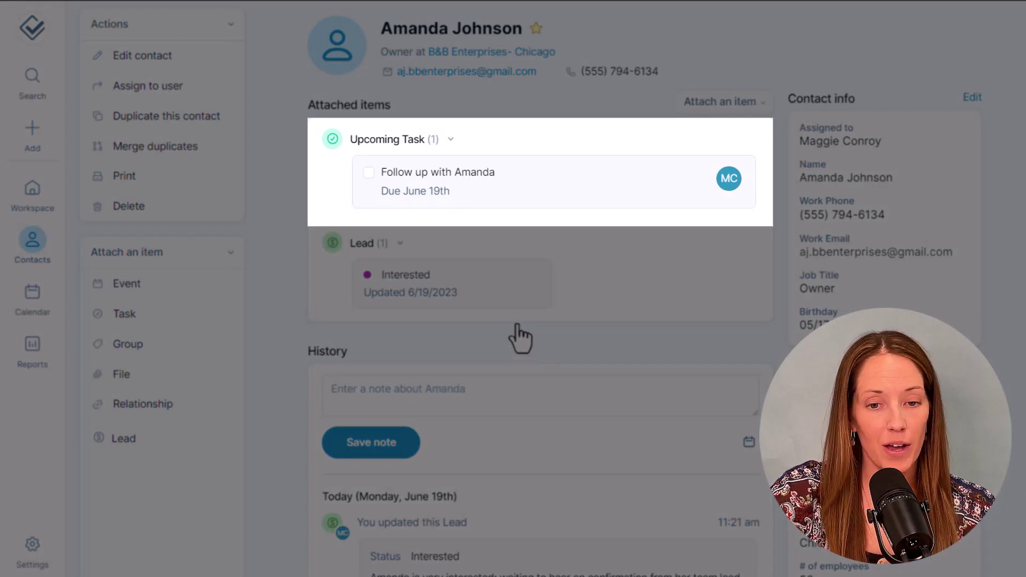
click(368, 174)
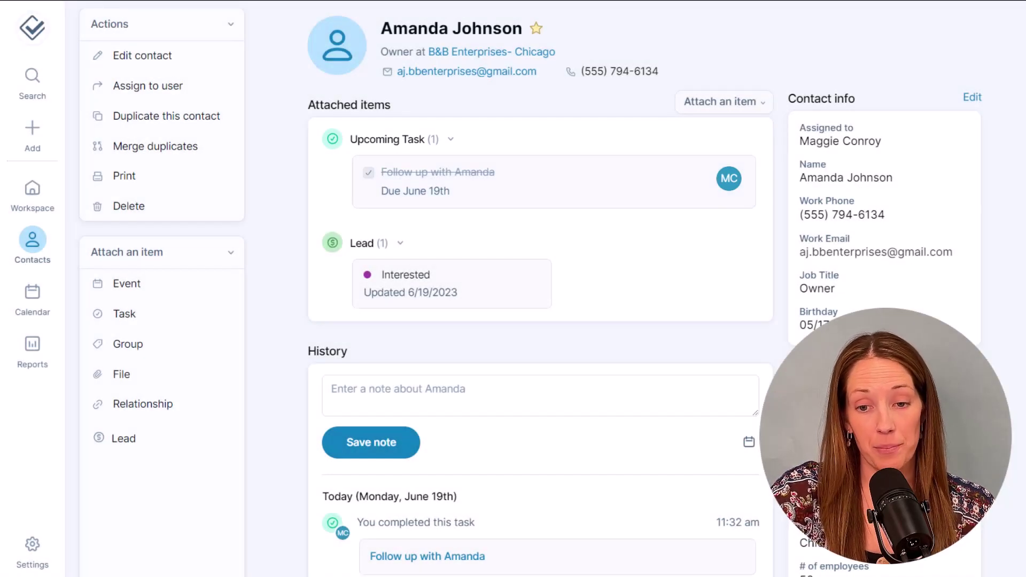
scroll(540, 289, down, 5)
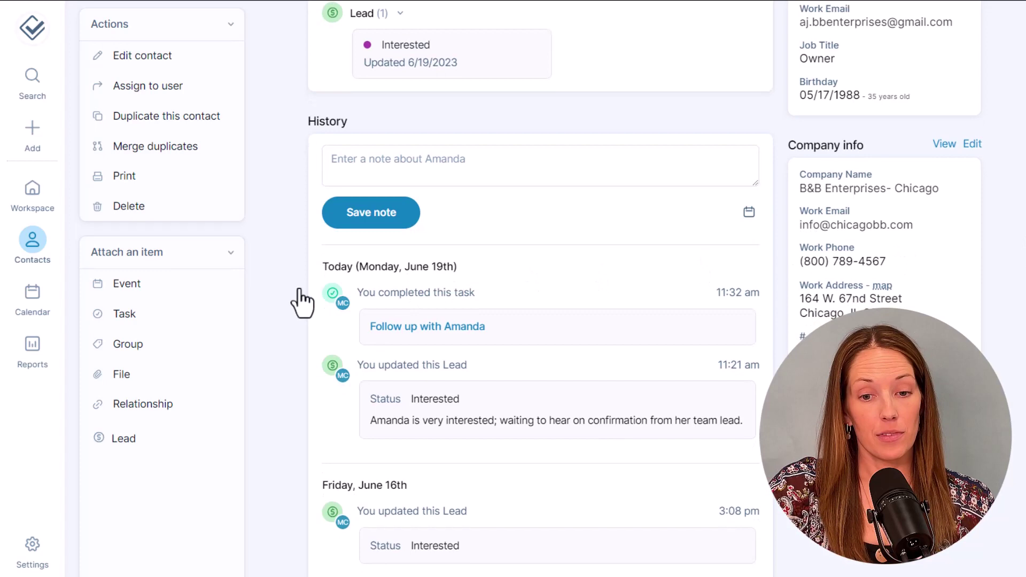
Step: Show the week calendar with Show tasks: Mine only checked, and bring up the Reports flyout
click(39, 314)
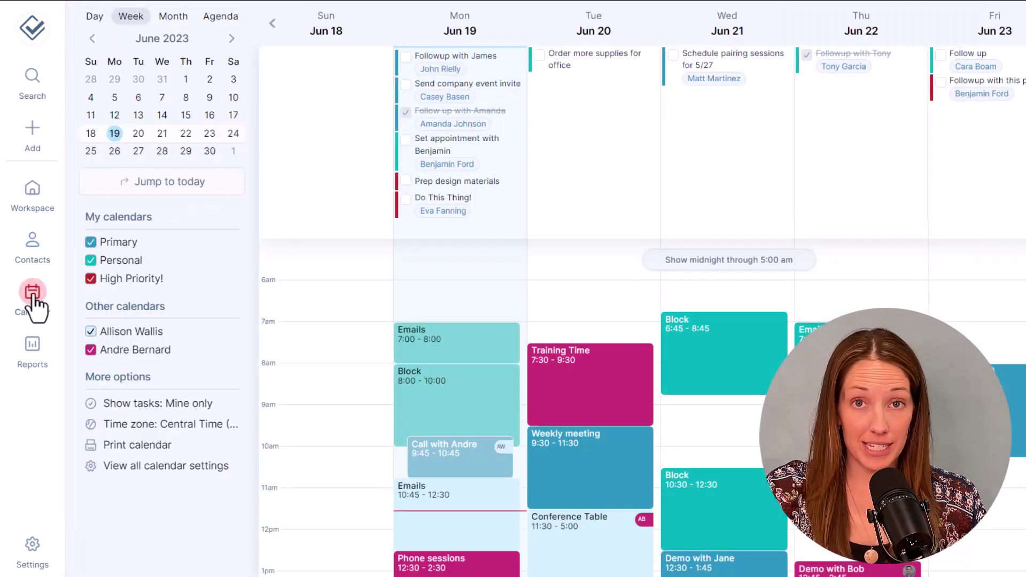
click(108, 411)
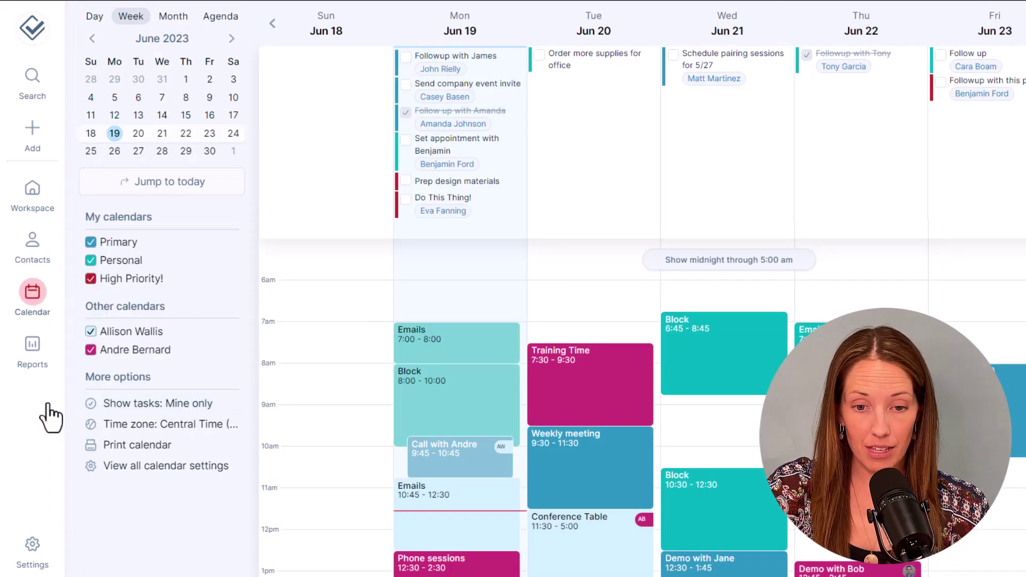
mouse_move(33, 368)
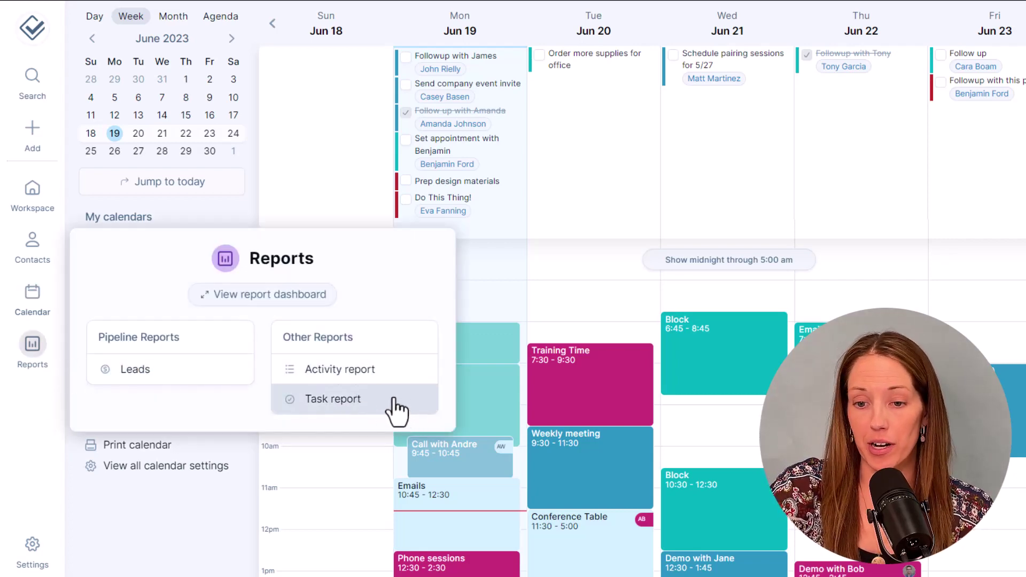
Step: In the Task report, tick the first three tasks complete, including Prep design materials
click(354, 411)
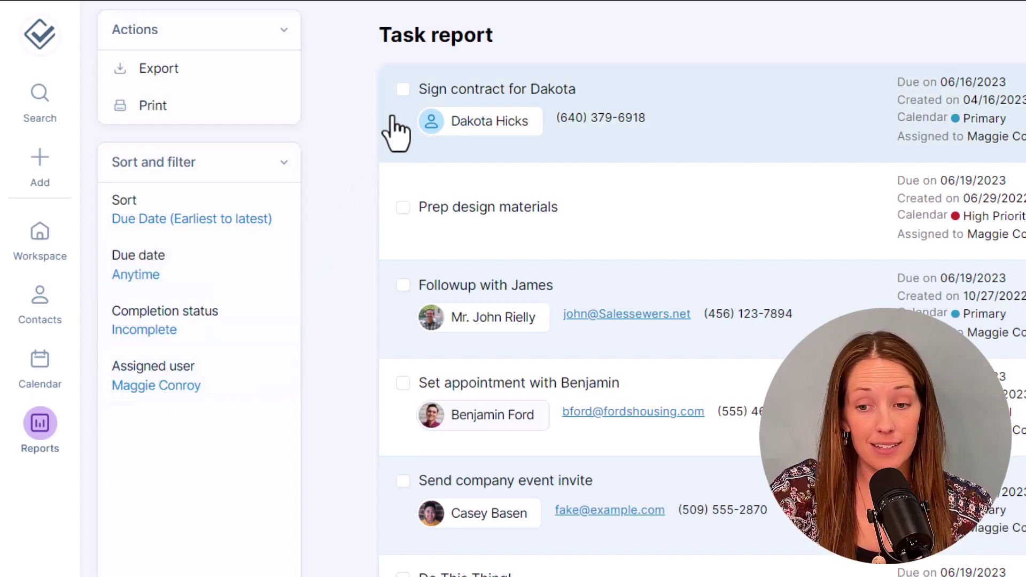
click(403, 90)
click(403, 231)
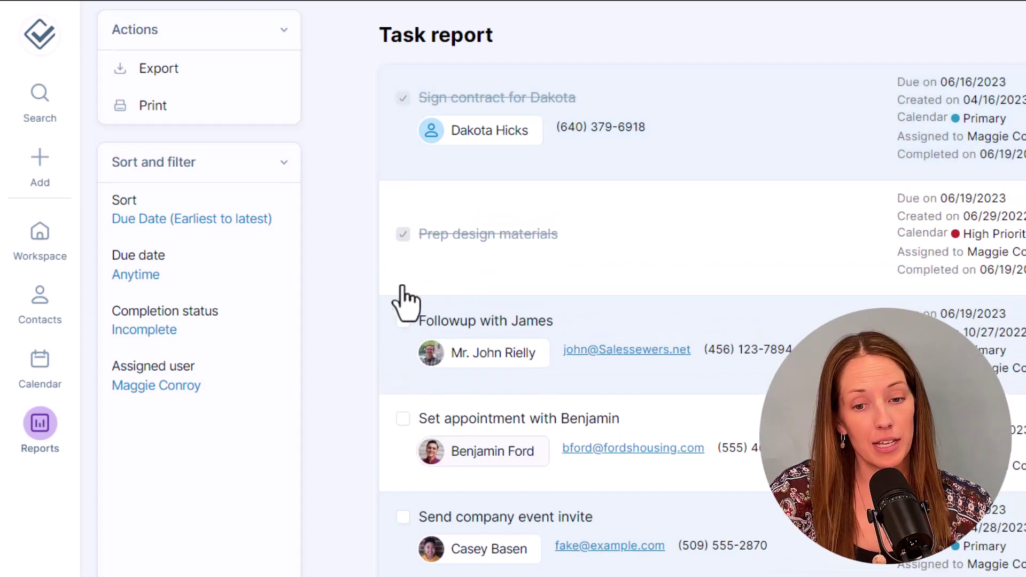
click(404, 322)
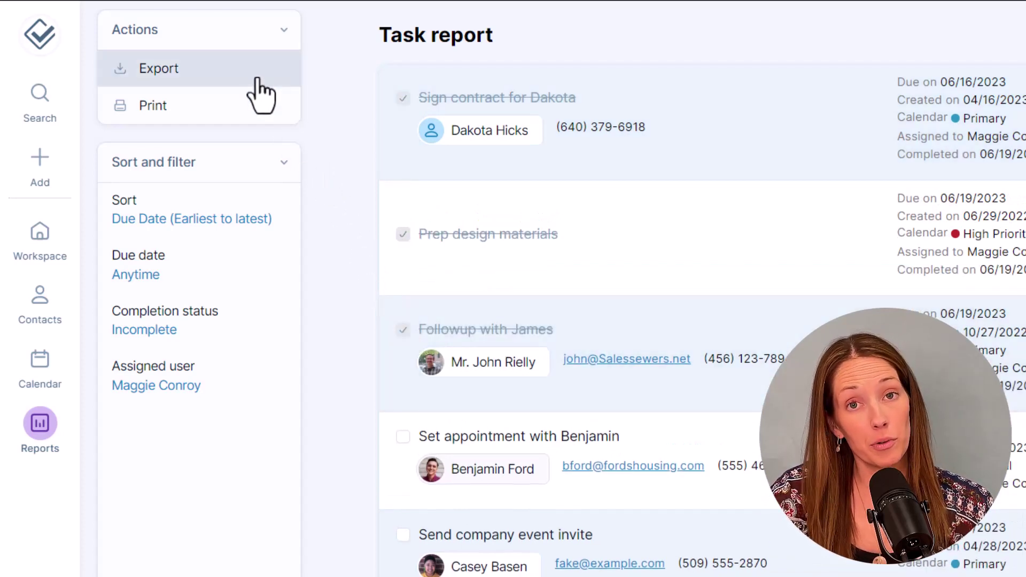